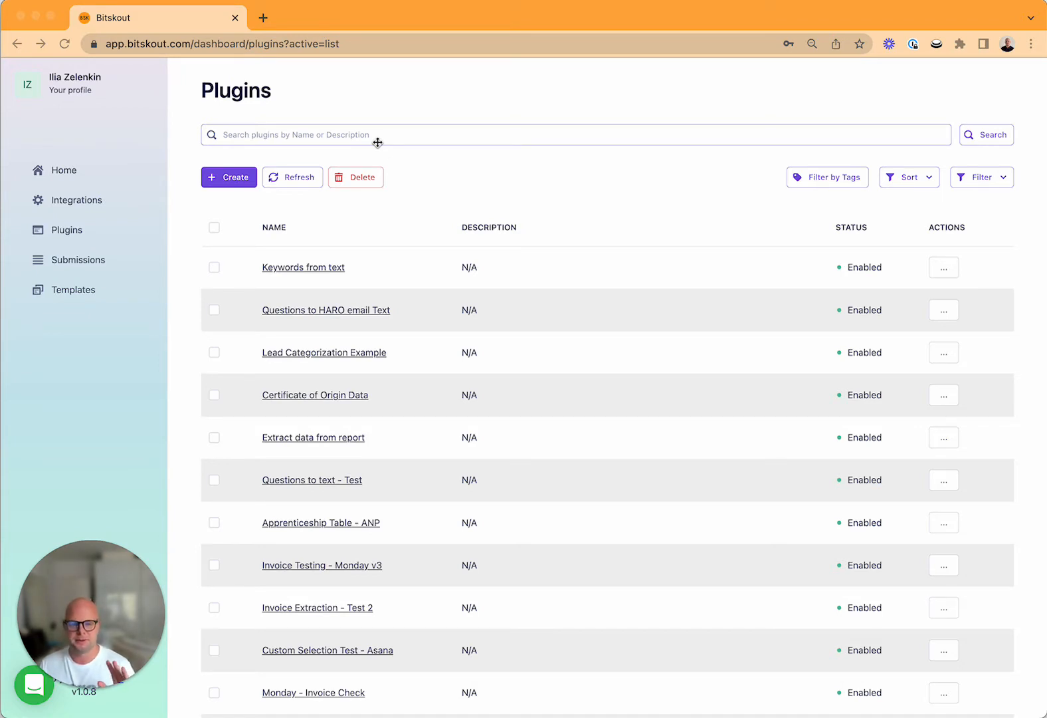
# Start creating a plugin of the Understand type with the Categorize action.
pyautogui.click(234, 185)
pyautogui.click(233, 185)
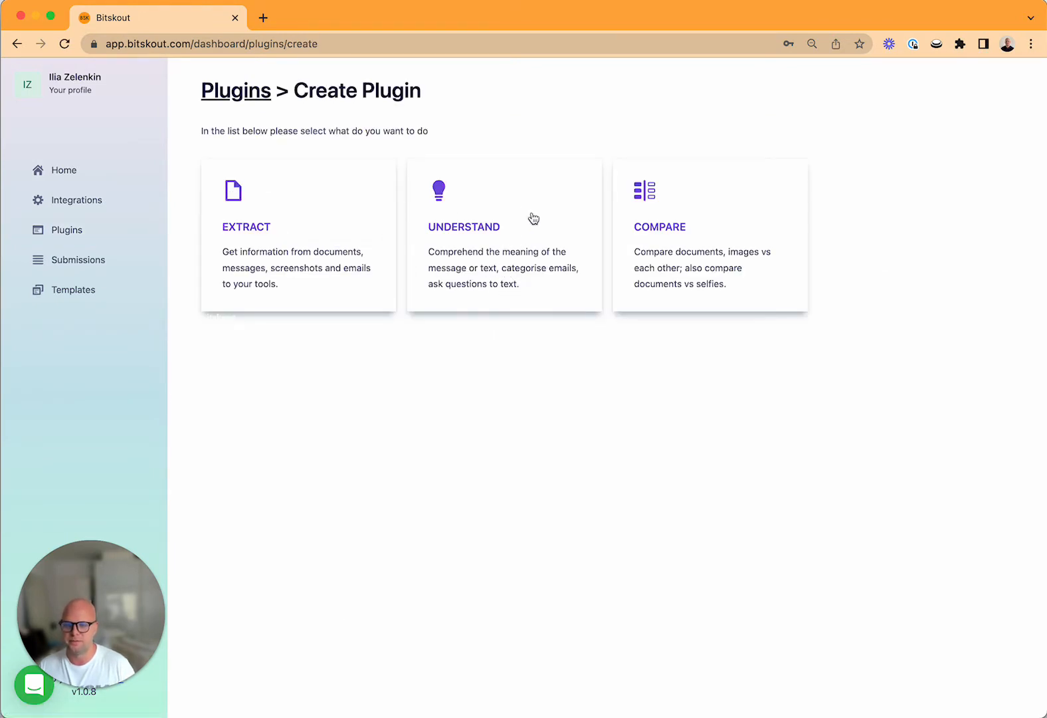
pyautogui.click(534, 219)
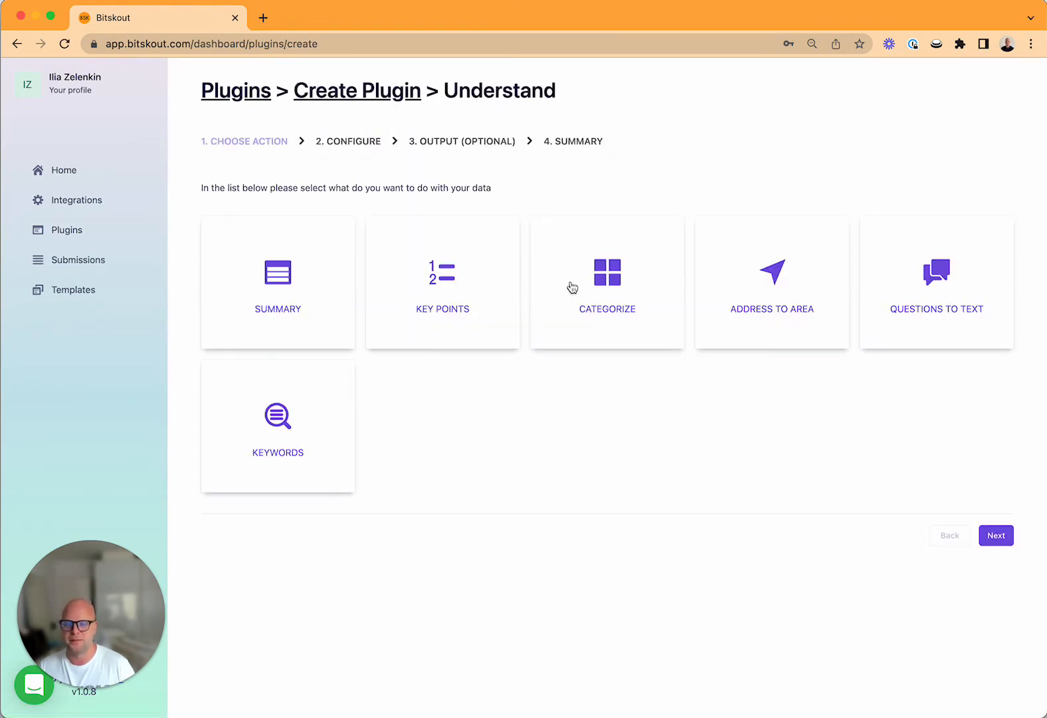
pyautogui.click(626, 335)
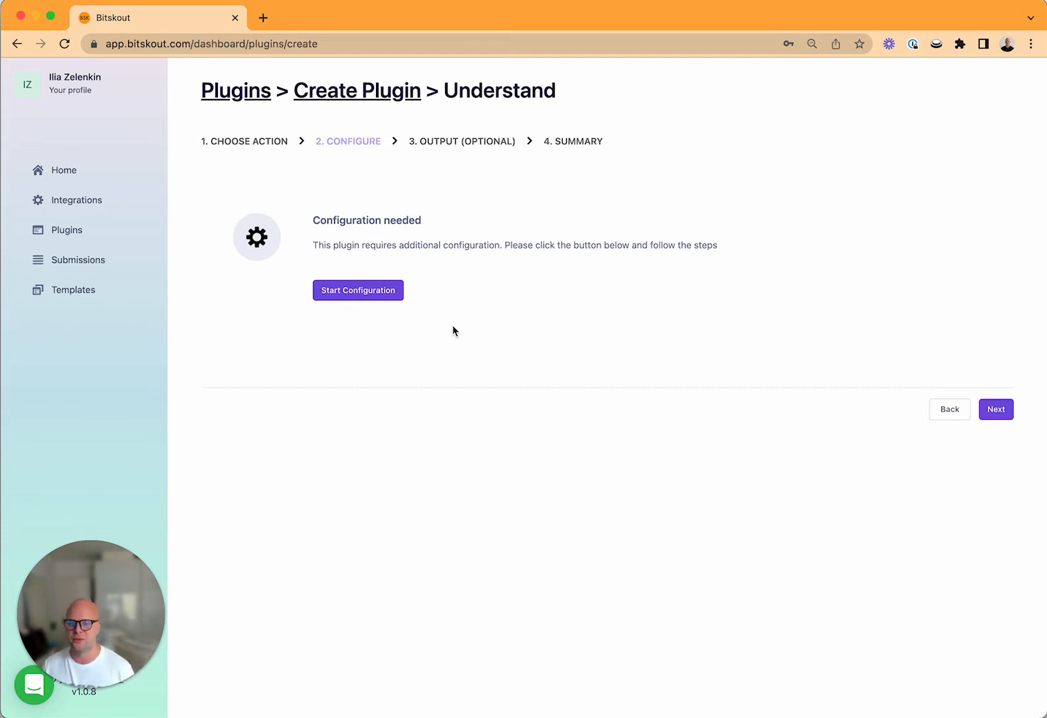
# Start the plugin's classification configuration and set its source to Setup Manually.
pyautogui.scroll(-1, 454, 328)
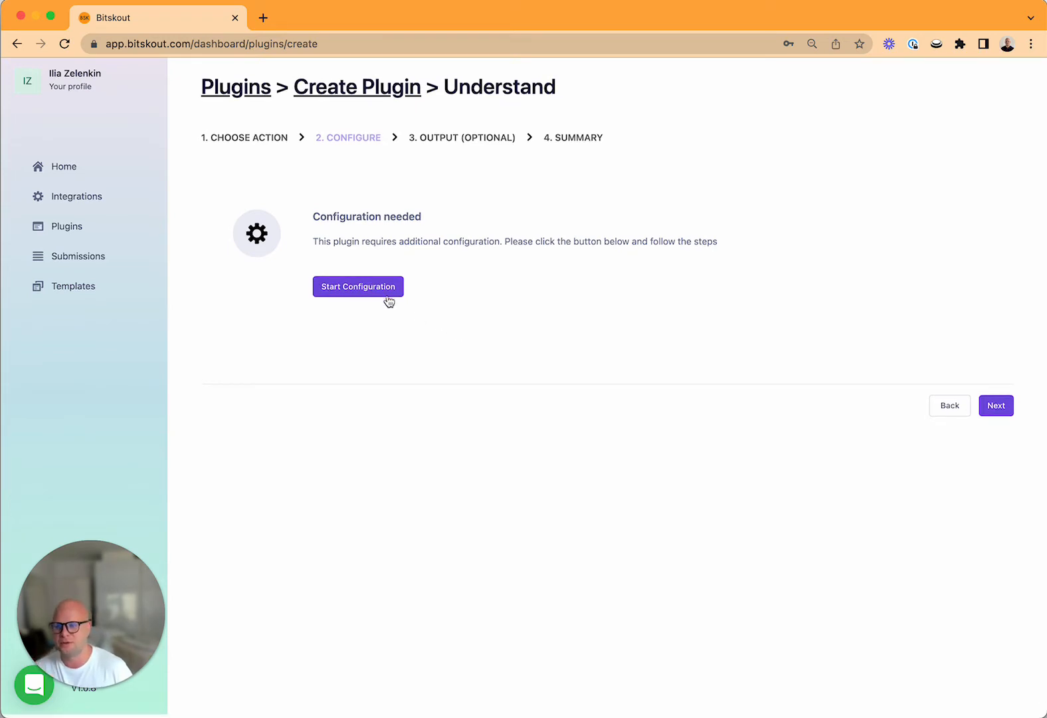
pyautogui.click(367, 295)
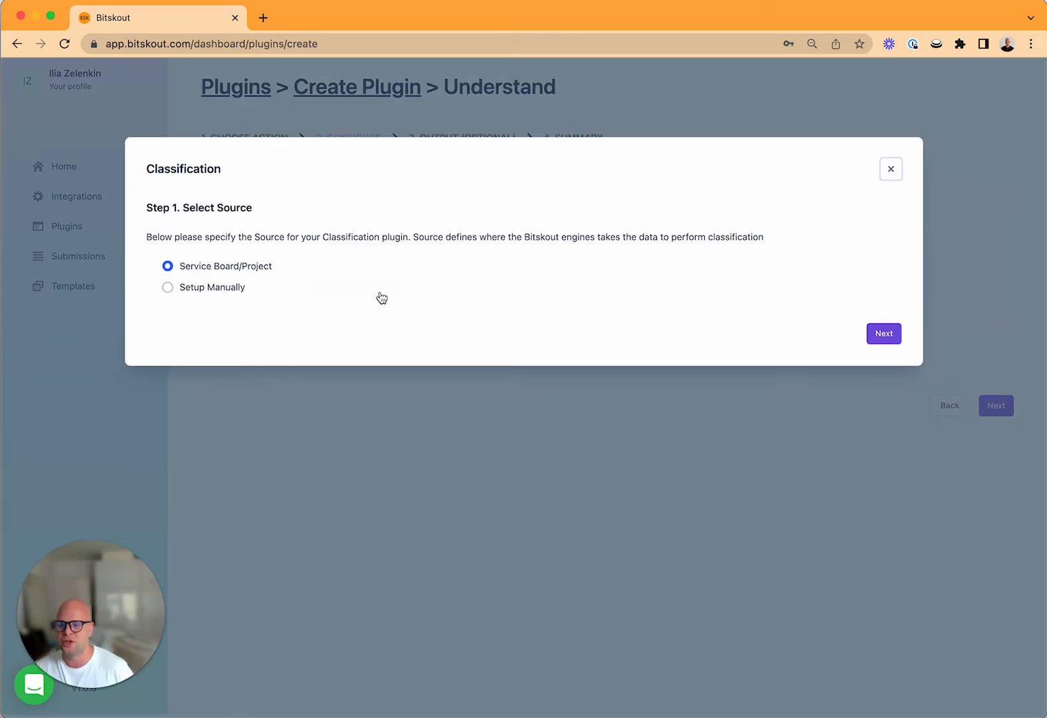
pyautogui.click(168, 287)
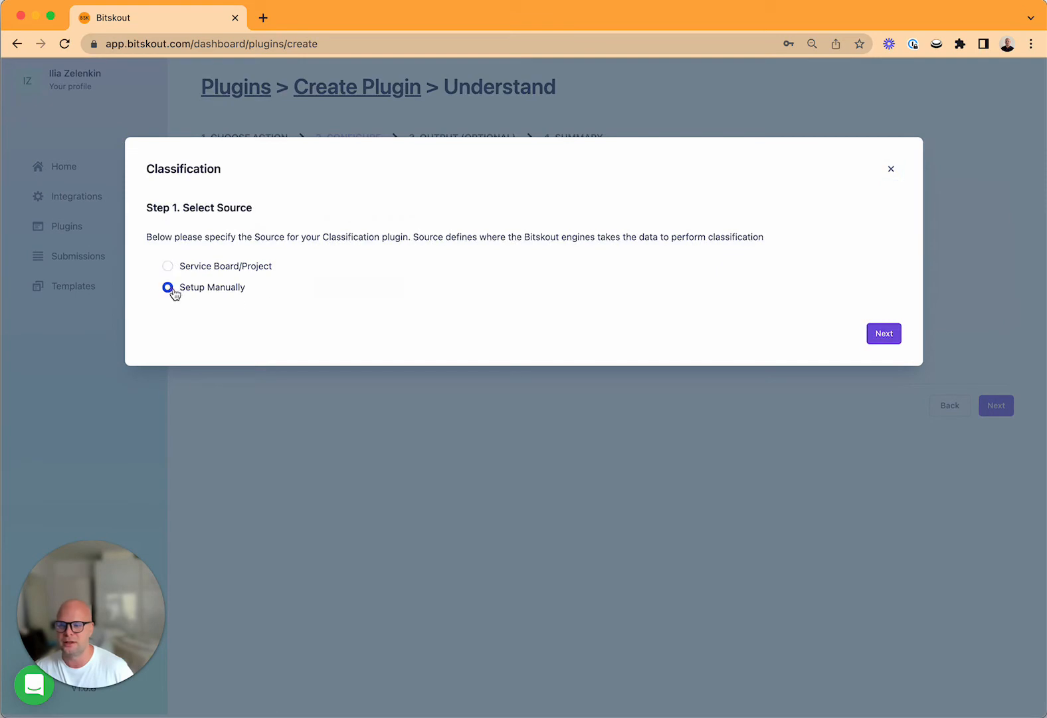
pyautogui.click(881, 338)
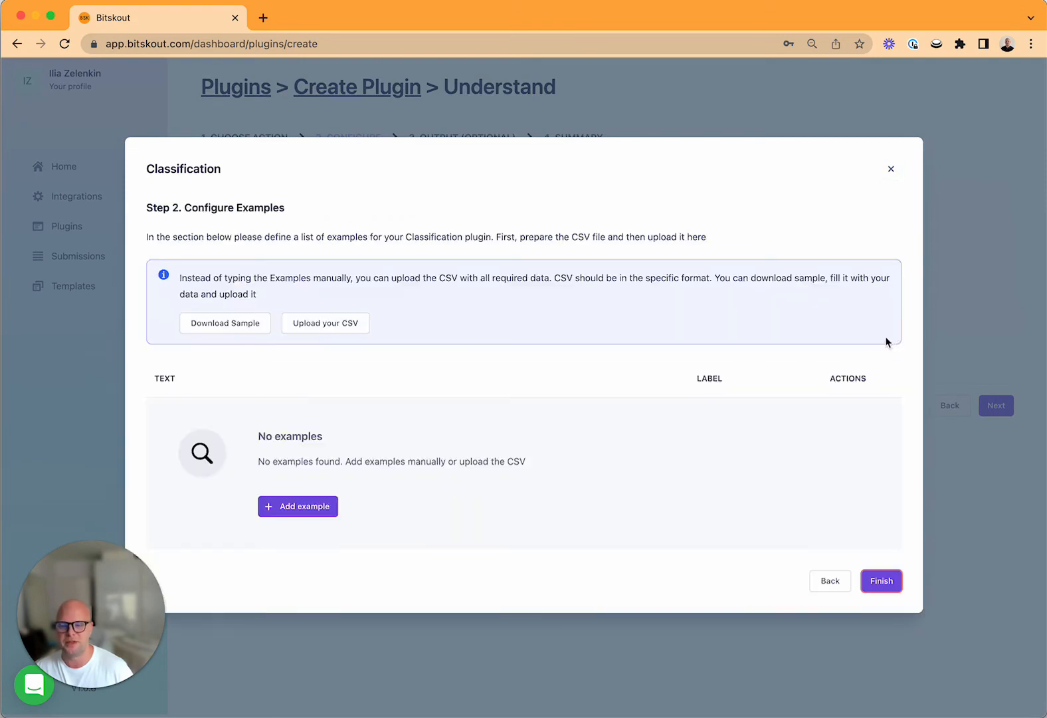
# Add a classification example with the text "Apple, VP of Marketing" and the label "Whale".
pyautogui.click(292, 515)
pyautogui.click(388, 253)
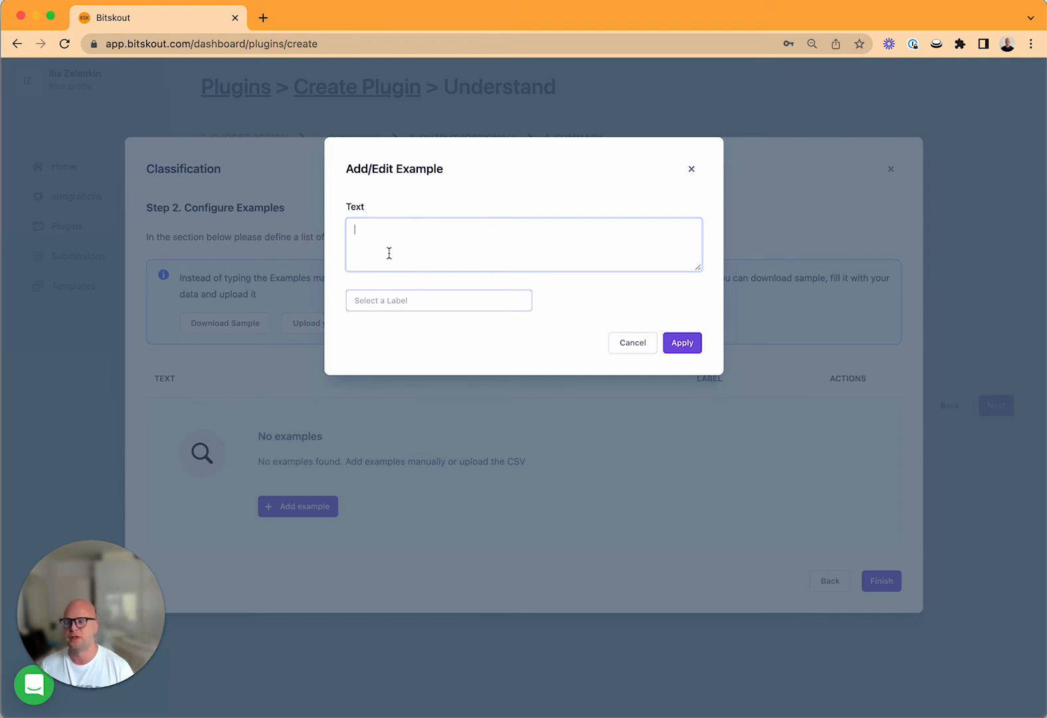
pyautogui.write('Appl')
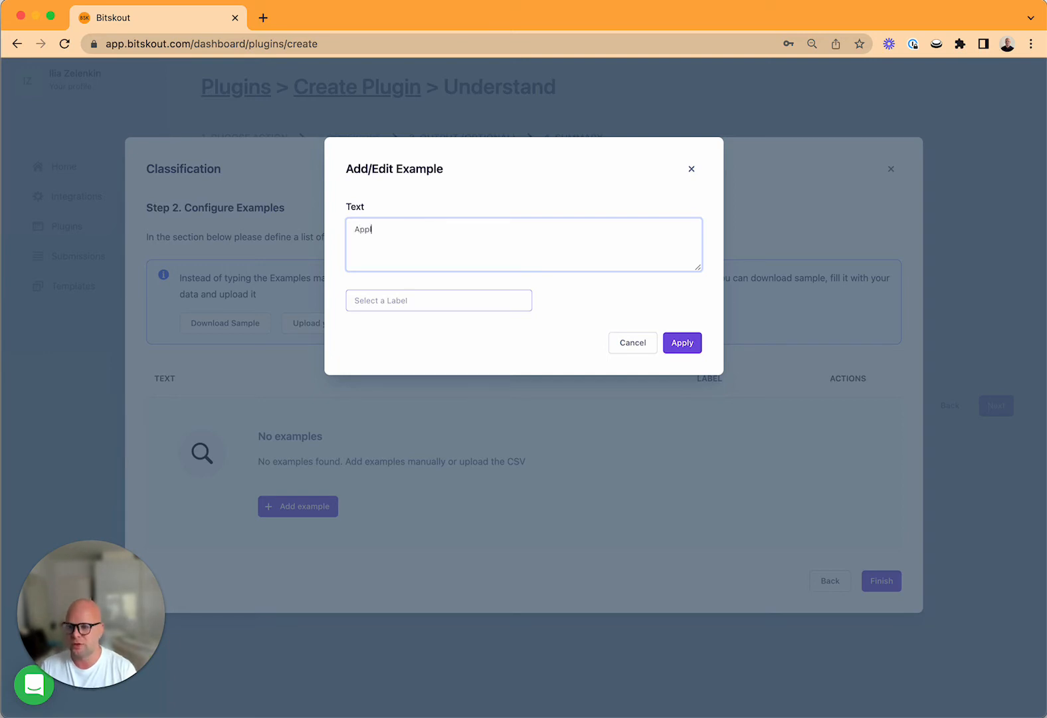
pyautogui.write('e, VP of Marketing')
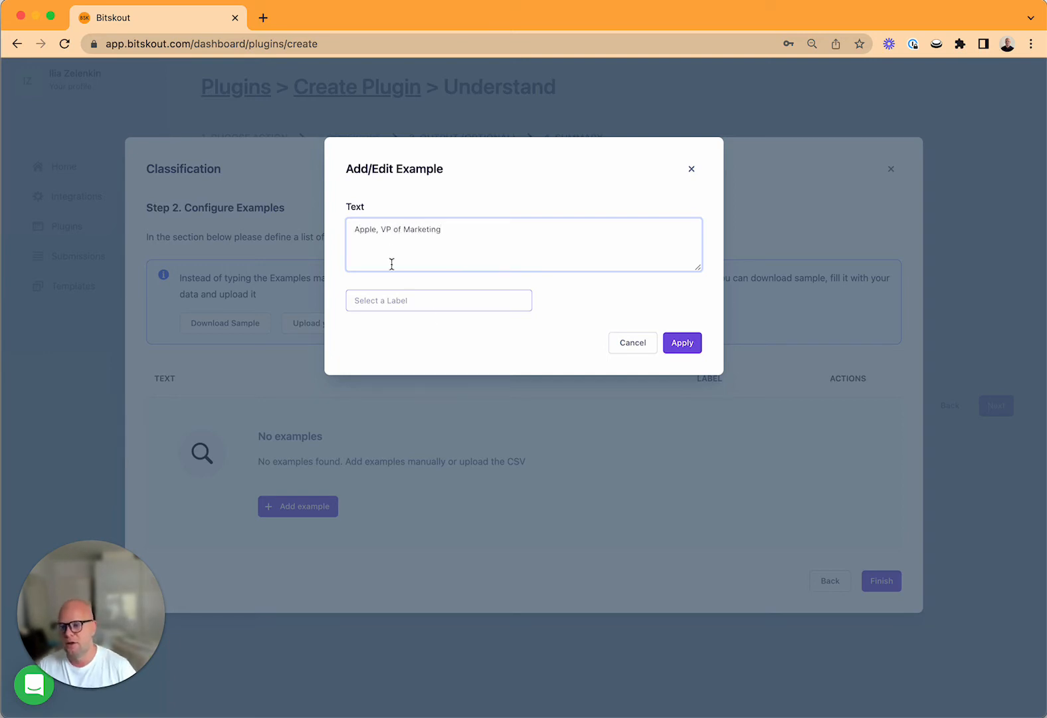
pyautogui.click(445, 306)
pyautogui.write('Whale')
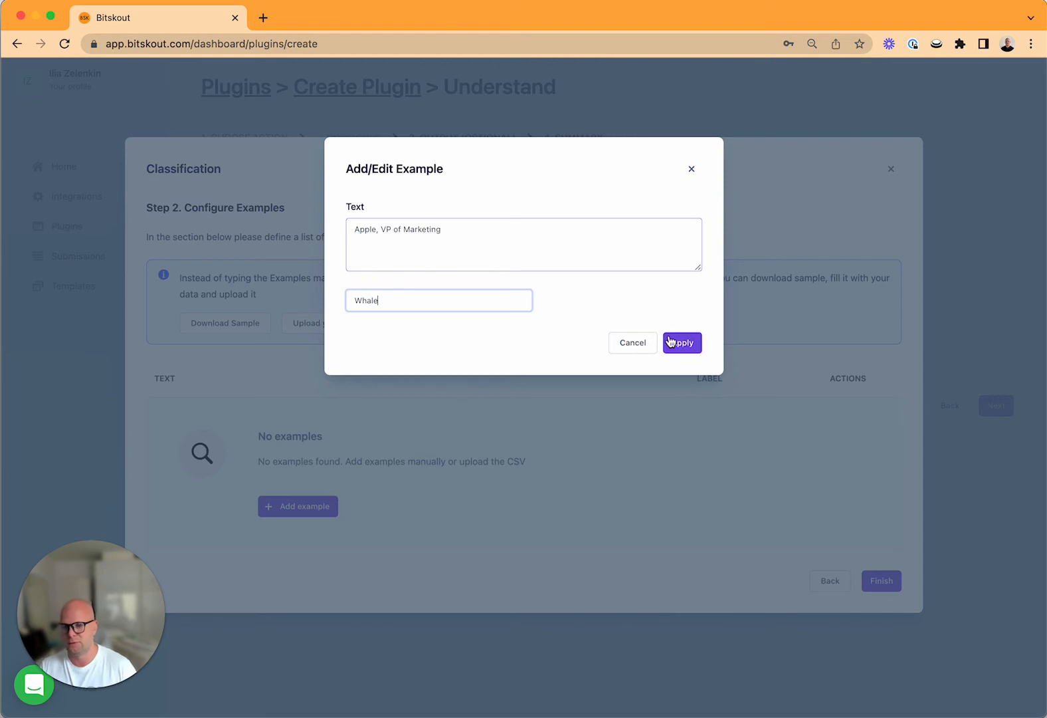
pyautogui.click(683, 345)
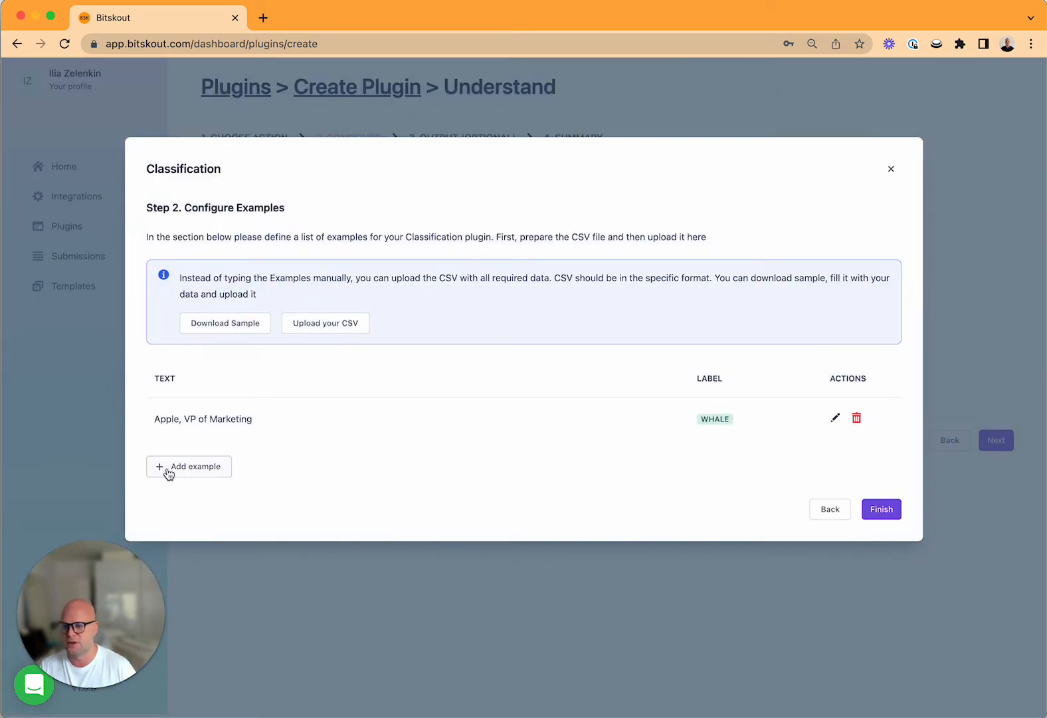
# Start a second classification example with the text "Mike Barbershop Chain, Manager of Operations".
pyautogui.click(185, 474)
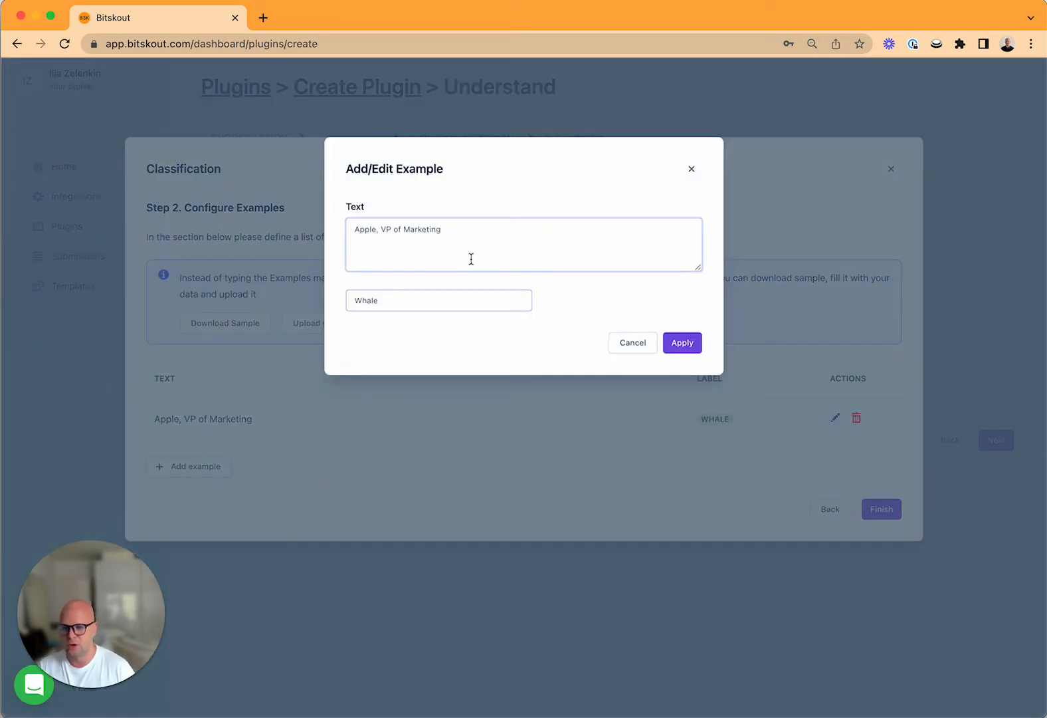
pyautogui.click(311, 231)
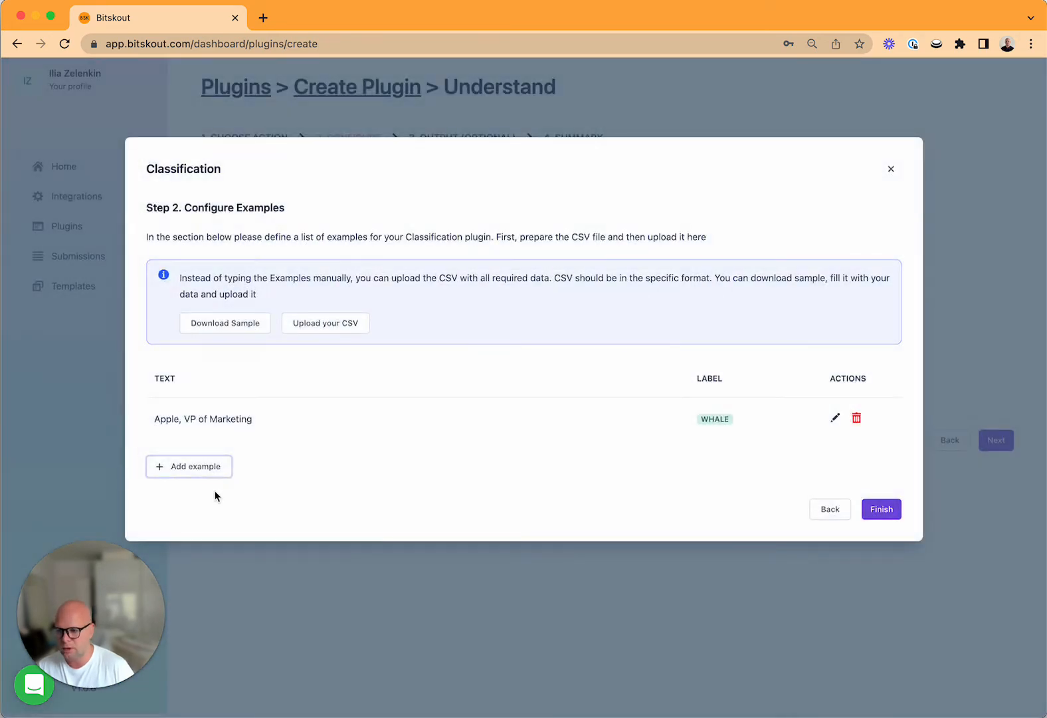
pyautogui.click(189, 466)
pyautogui.moveTo(442, 230); pyautogui.dragTo(353, 225)
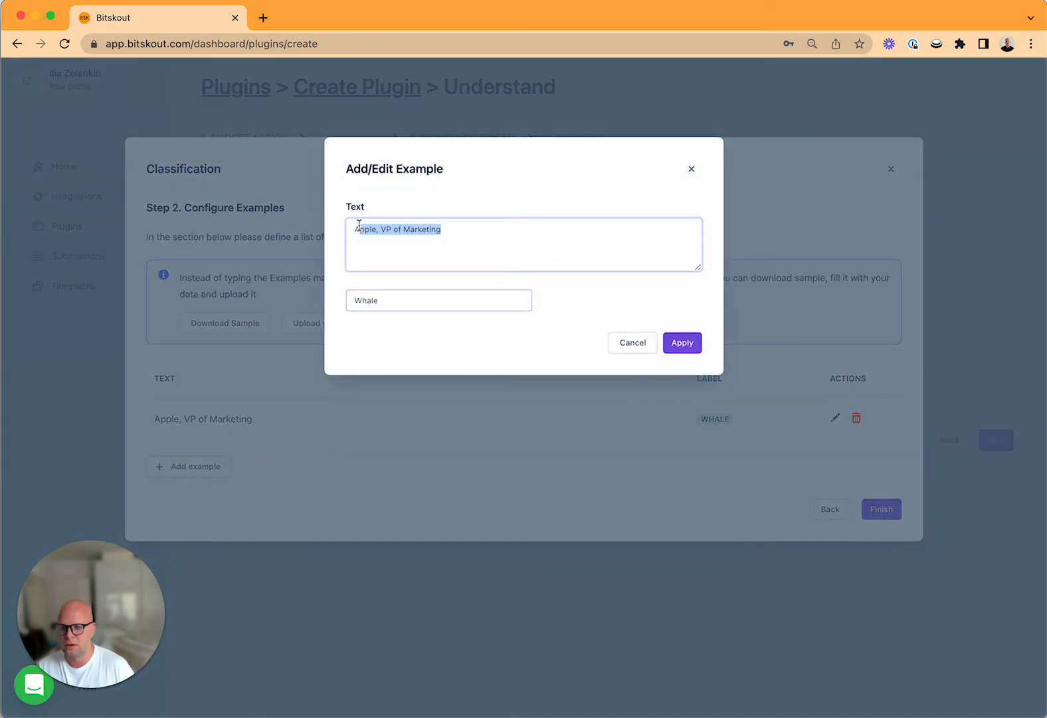
pyautogui.write('Mike Ba')
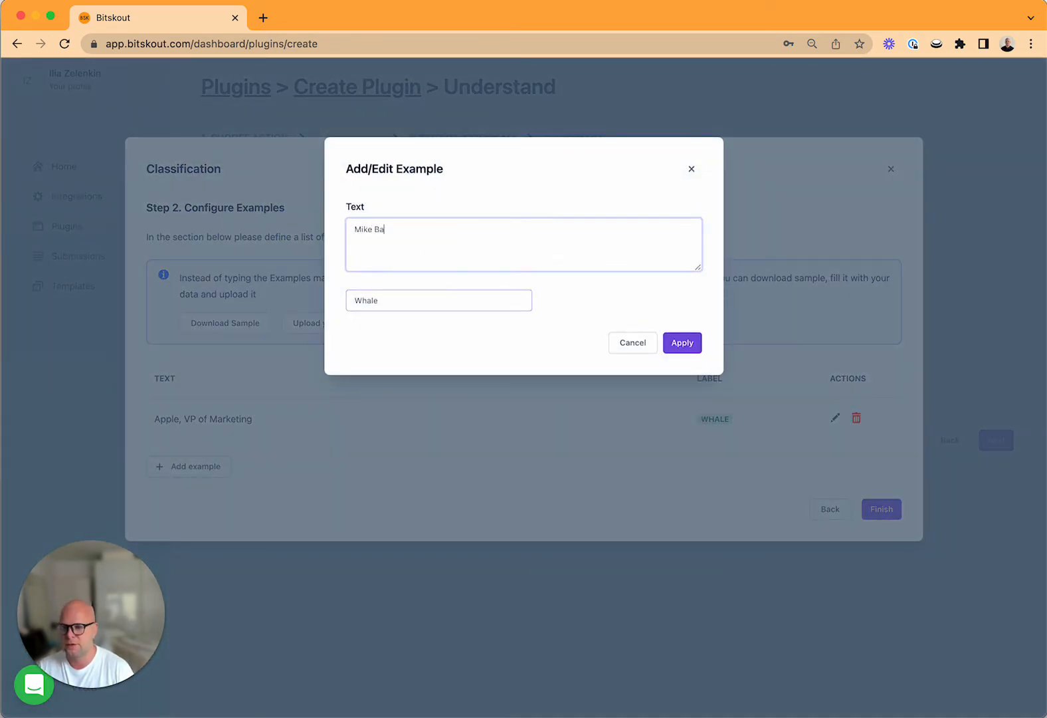
pyautogui.write('rbershop ')
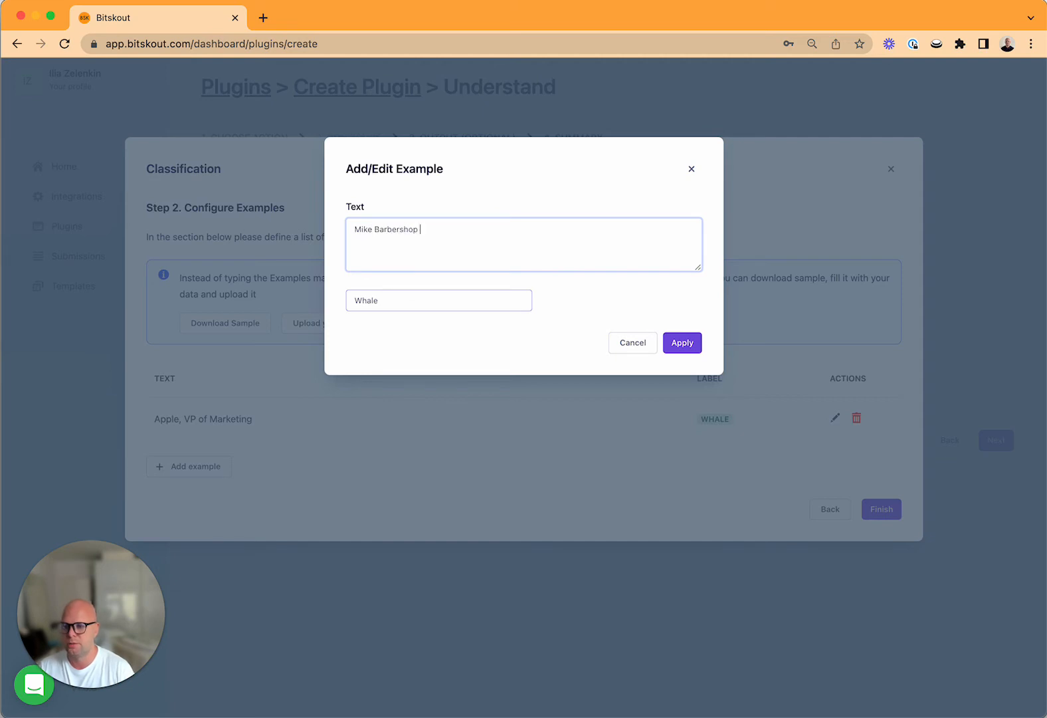
pyautogui.write('Chain, VP of')
pyautogui.press('BackSpace')
pyautogui.press('BackSpace')
pyautogui.press('BackSpace')
pyautogui.press('BackSpace')
pyautogui.press('BackSpace')
pyautogui.write('Di')
pyautogui.press('BackSpace')
pyautogui.press('BackSpace')
pyautogui.write('Manag')
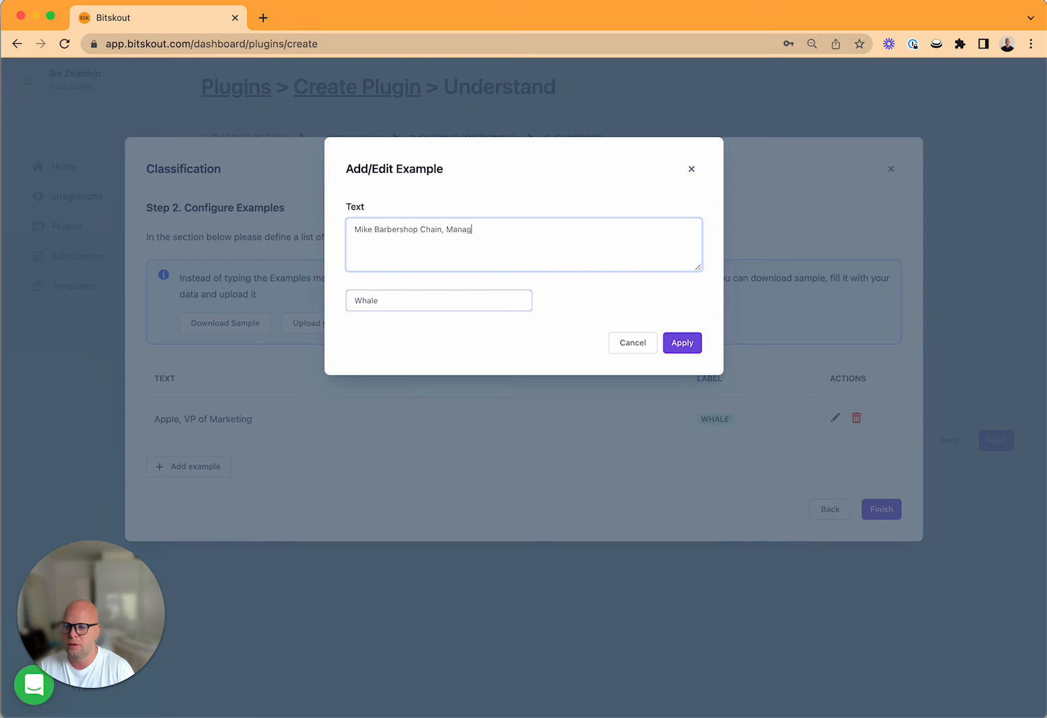
pyautogui.write('er of Operations')
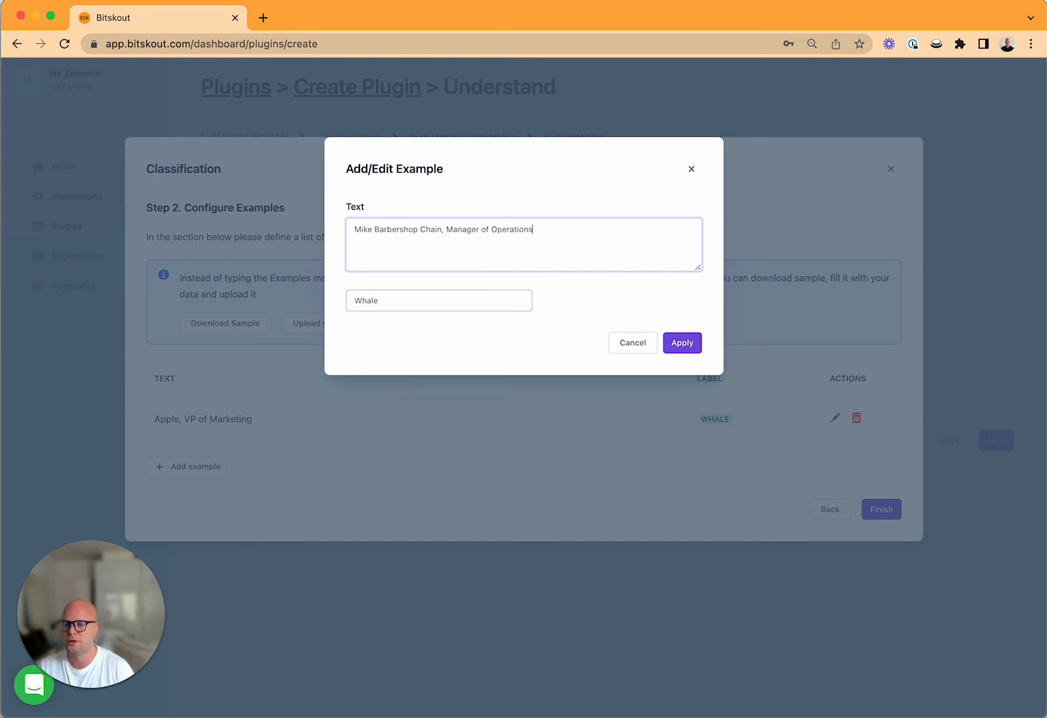
# Set the second example's label to "Squirrel" and apply the example.
pyautogui.click(418, 307)
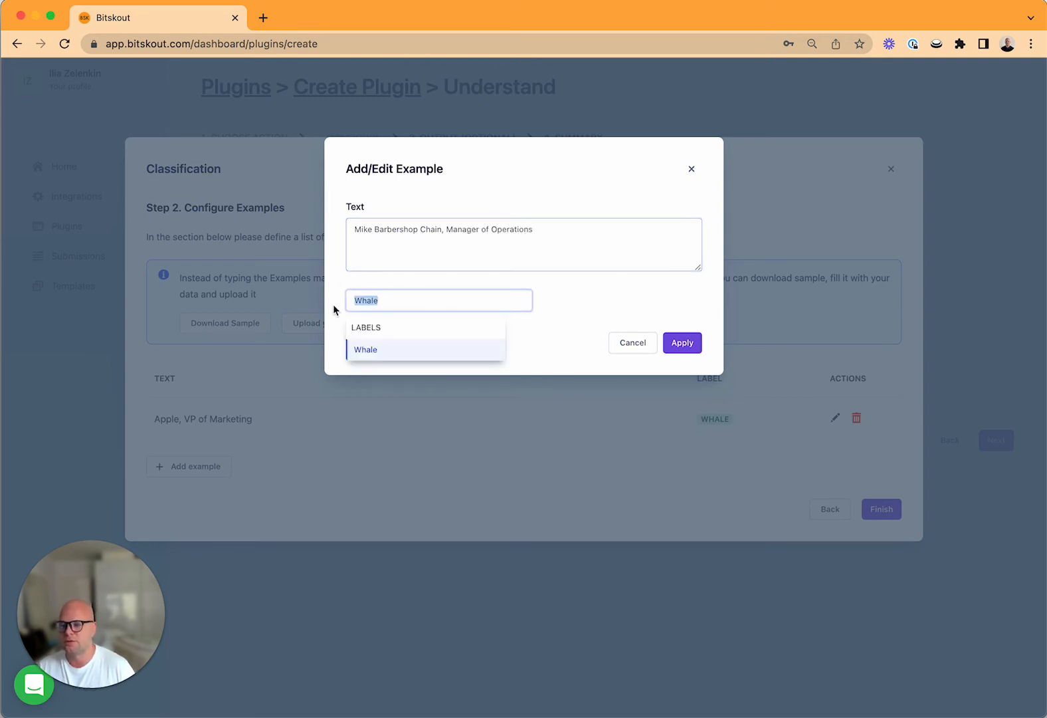
pyautogui.write('Squireel')
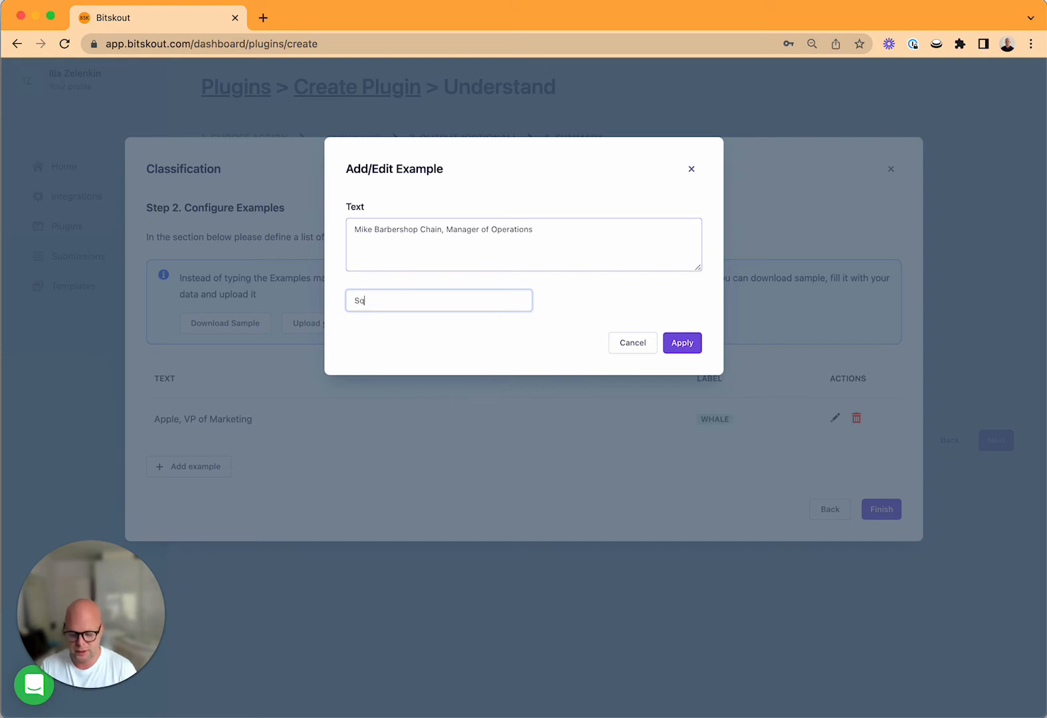
pyautogui.press('BackSpace')
pyautogui.write('rel')
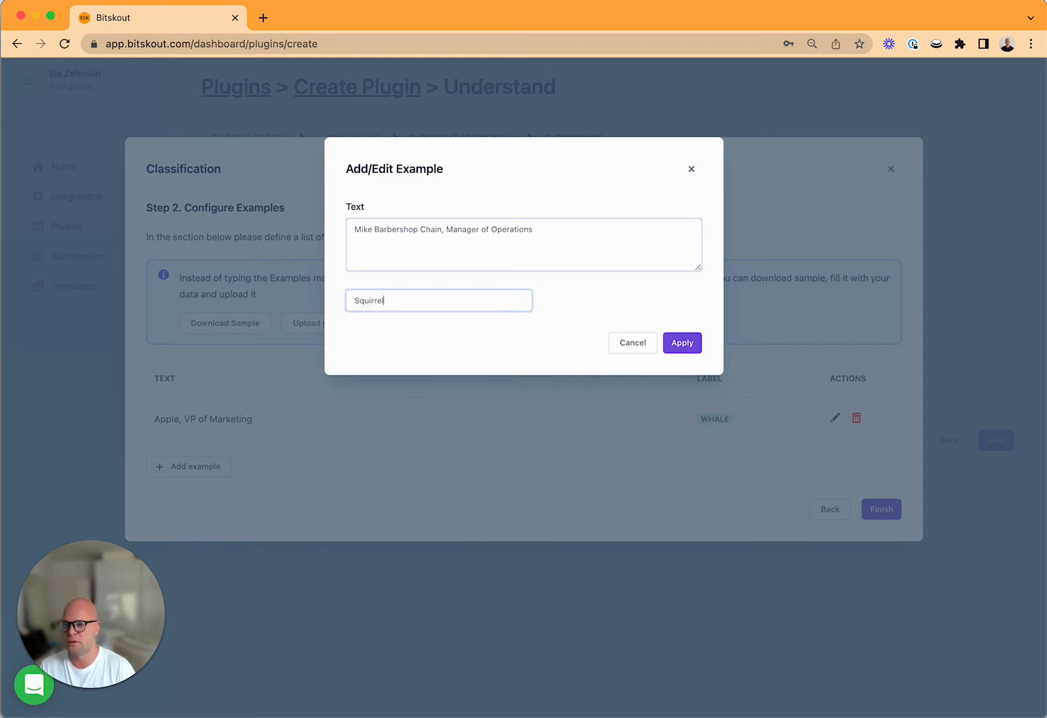
pyautogui.click(683, 343)
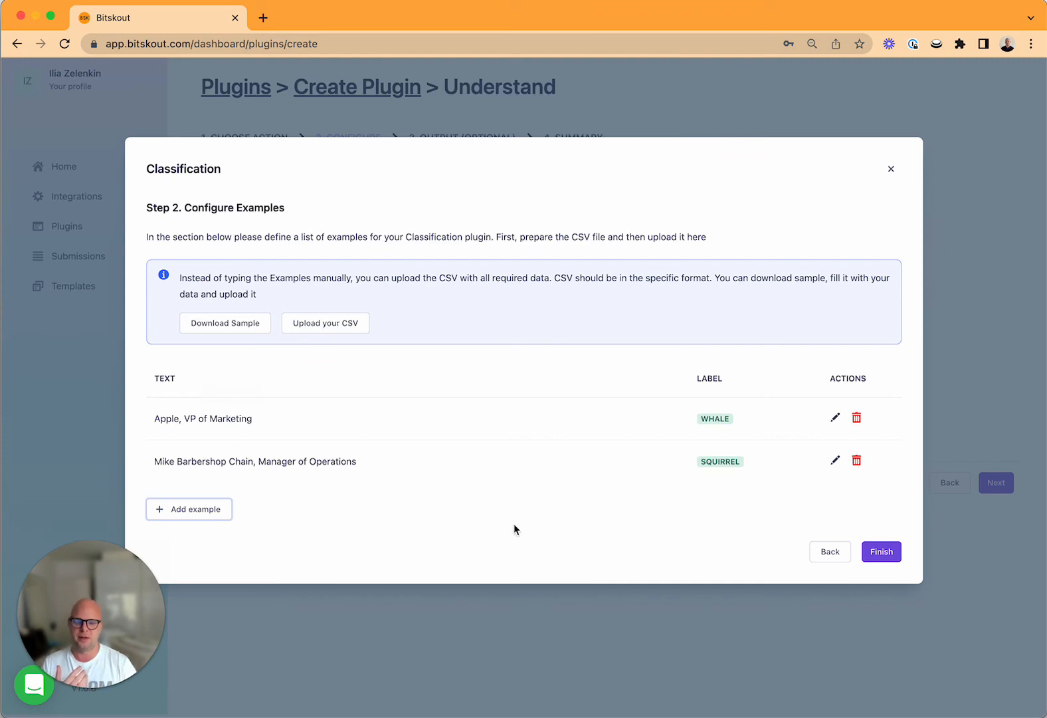
# Finish the classification configuration and proceed to the summary, skipping the optional output.
pyautogui.click(882, 553)
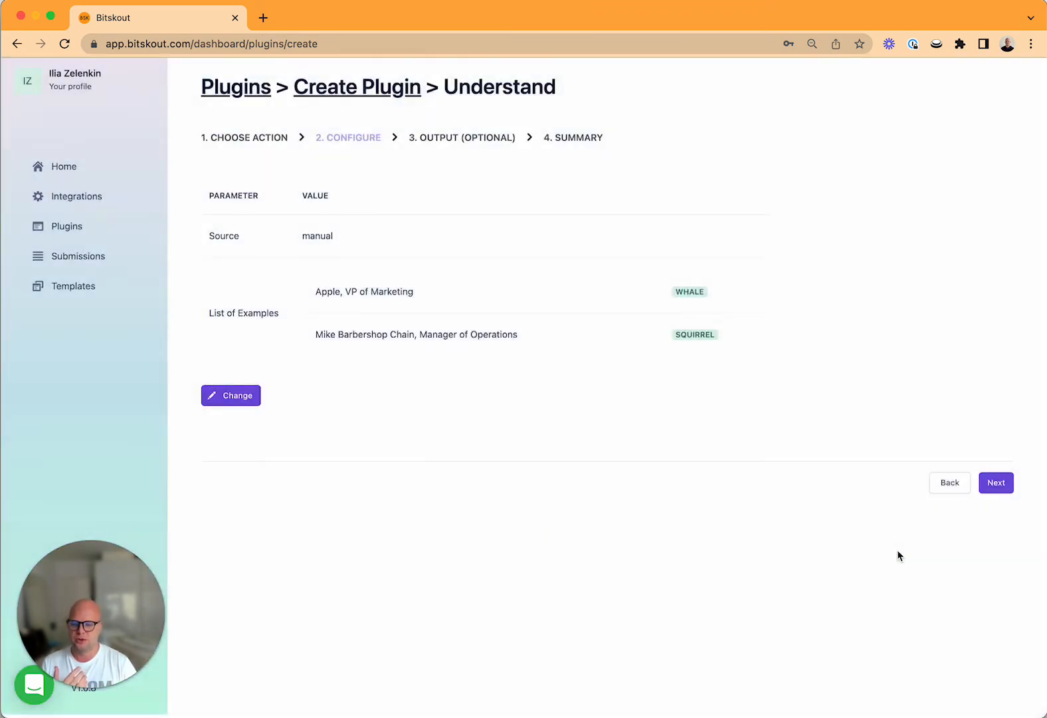
pyautogui.click(995, 483)
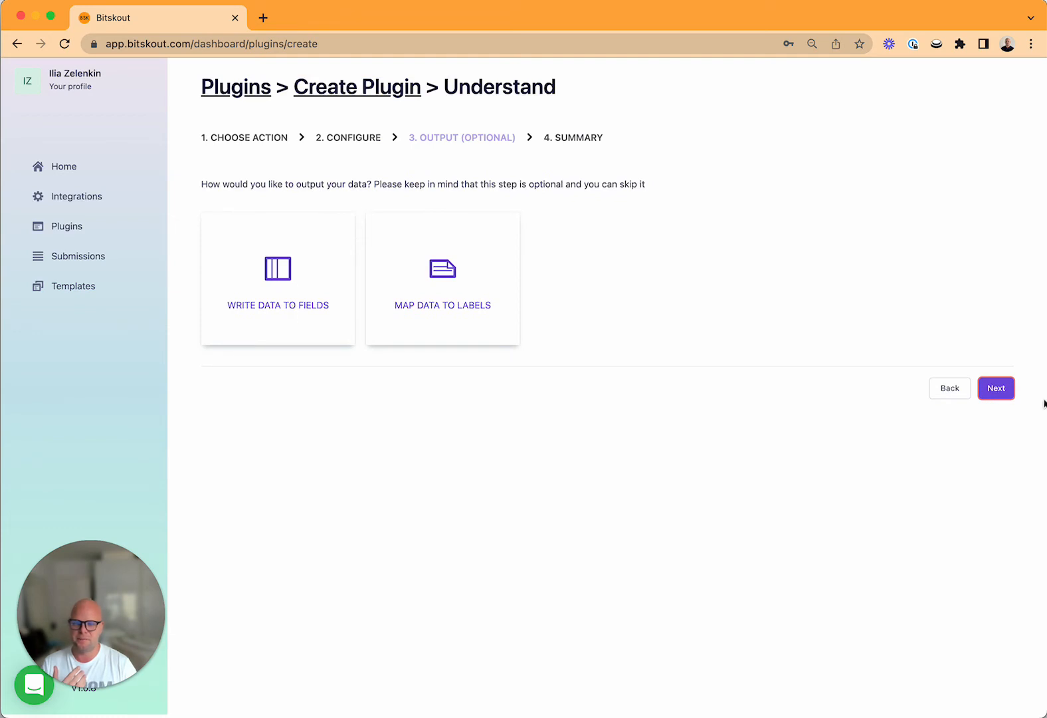
pyautogui.click(1000, 388)
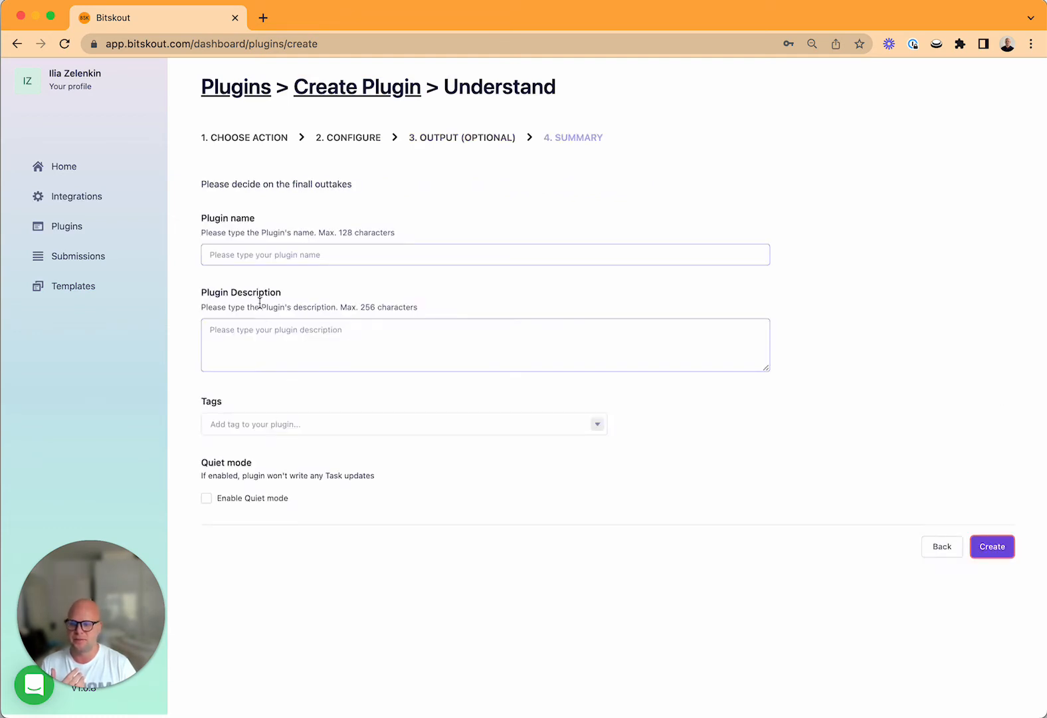
# Name the plugin "Lead Classfication - Bitskout Own Knowledge" and create it.
pyautogui.click(275, 255)
pyautogui.write('Le')
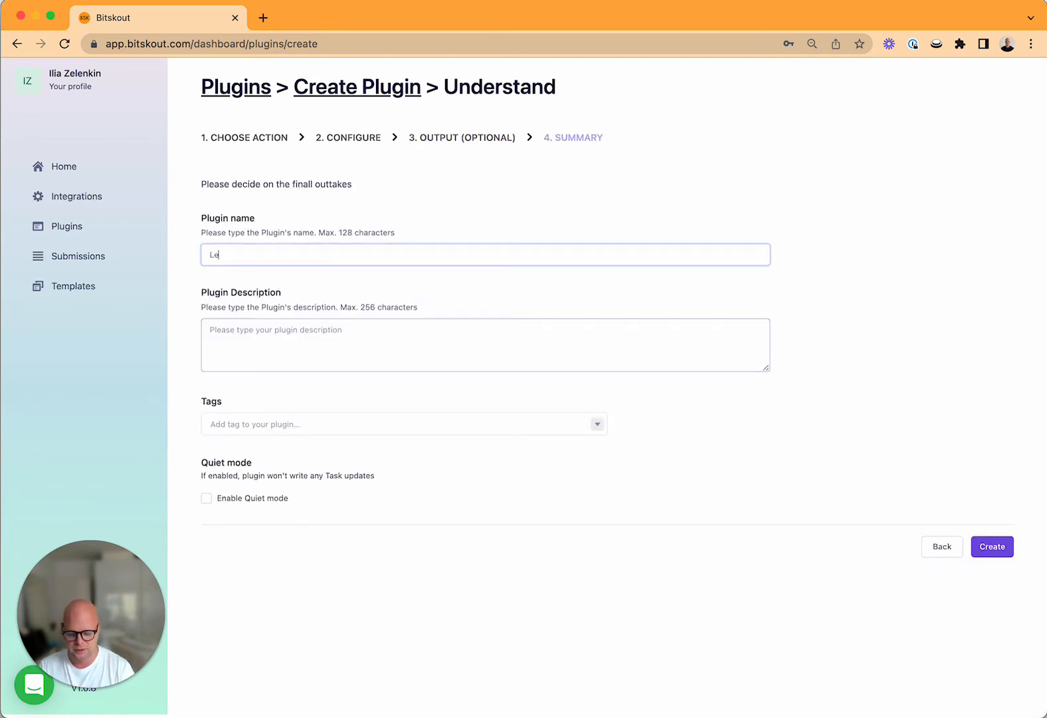
pyautogui.write('ad Classfica')
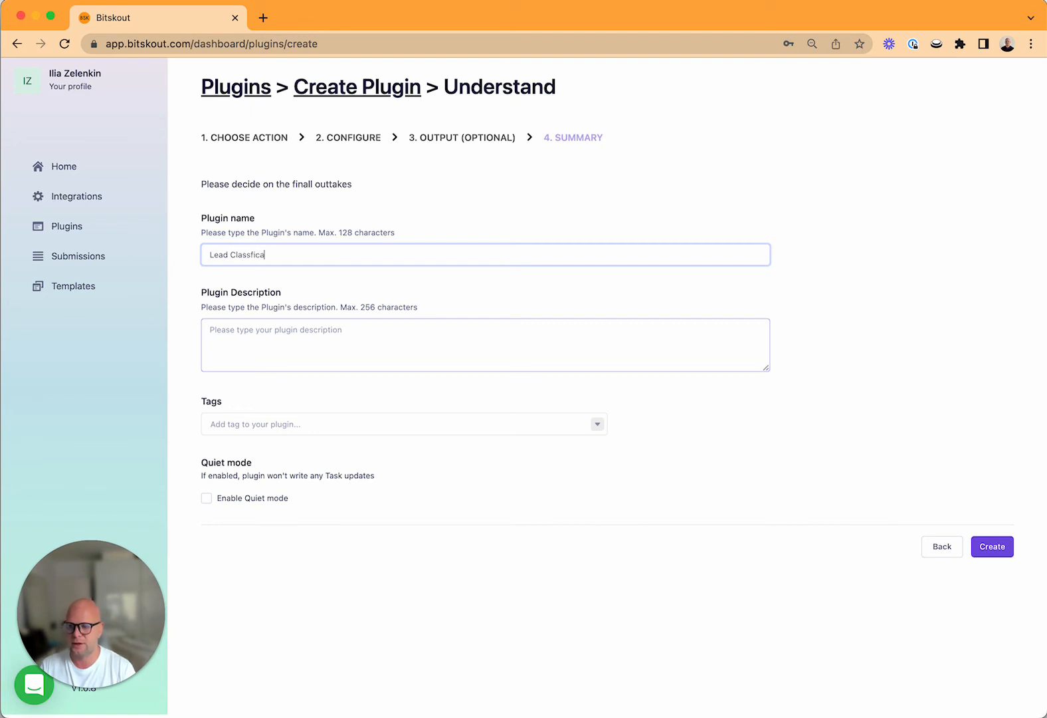
pyautogui.write('tion - Bitskout Own ')
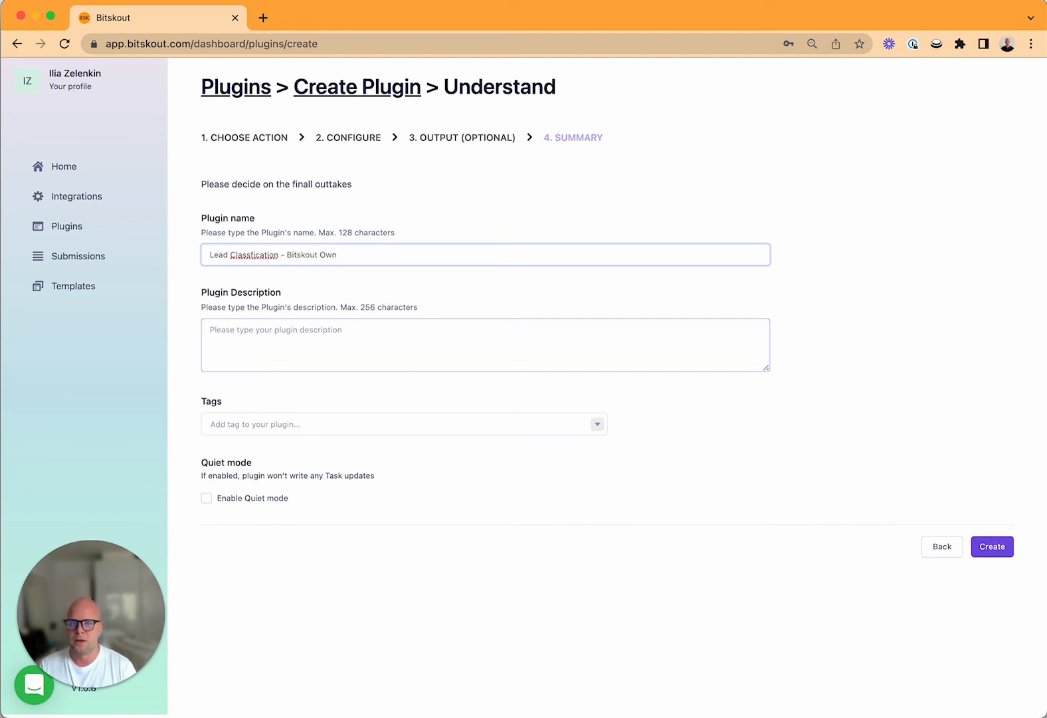
pyautogui.write('Knowledge')
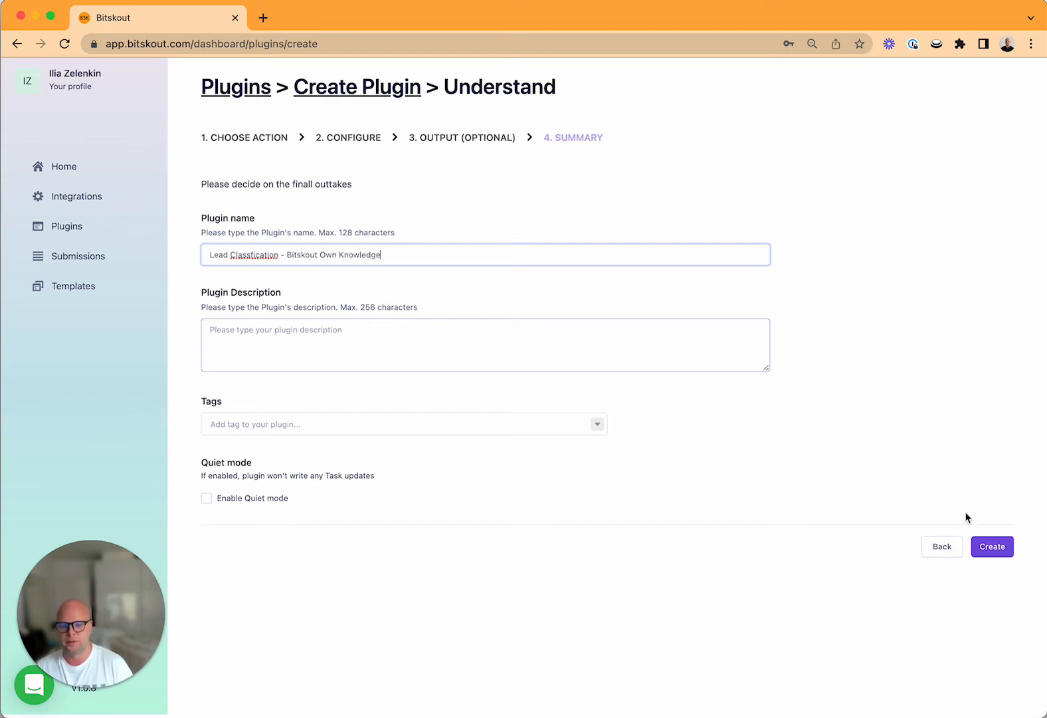
pyautogui.click(991, 547)
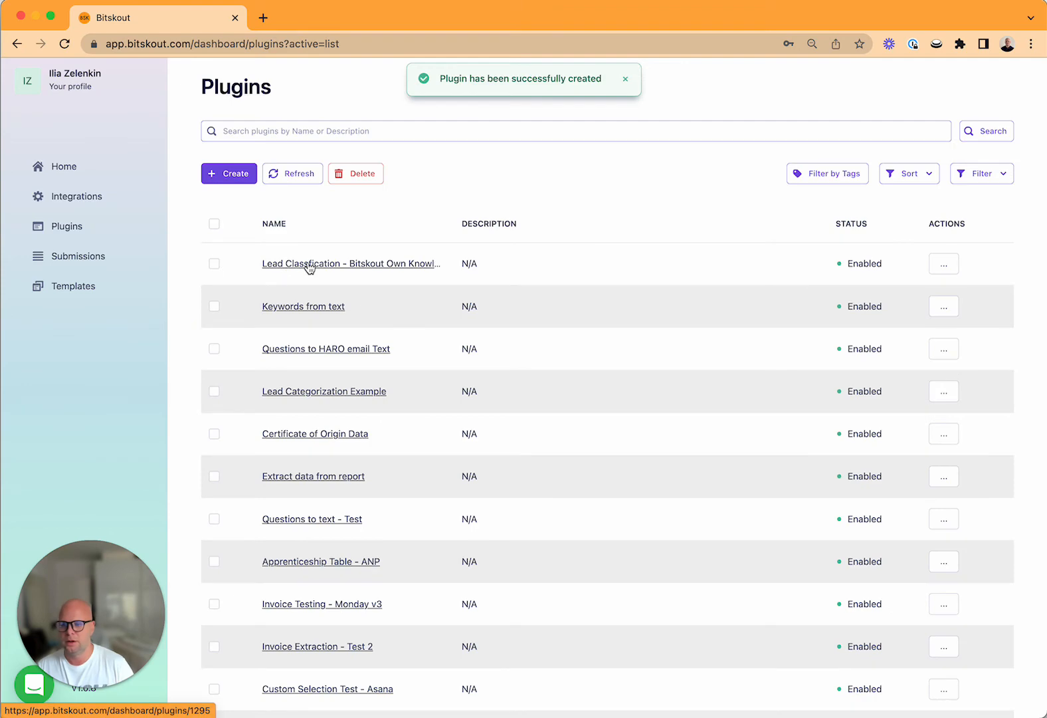
# Submit the new Lead Classfication plugin as a template available to My Organization and My customers.
pyautogui.click(309, 265)
pyautogui.click(326, 612)
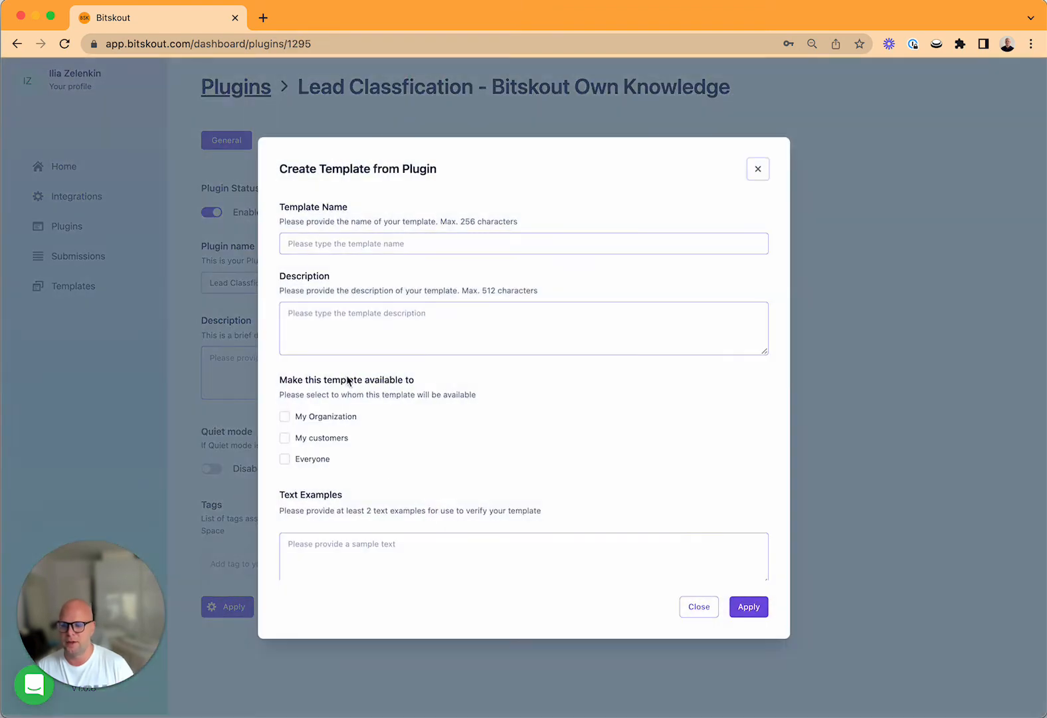
pyautogui.click(286, 419)
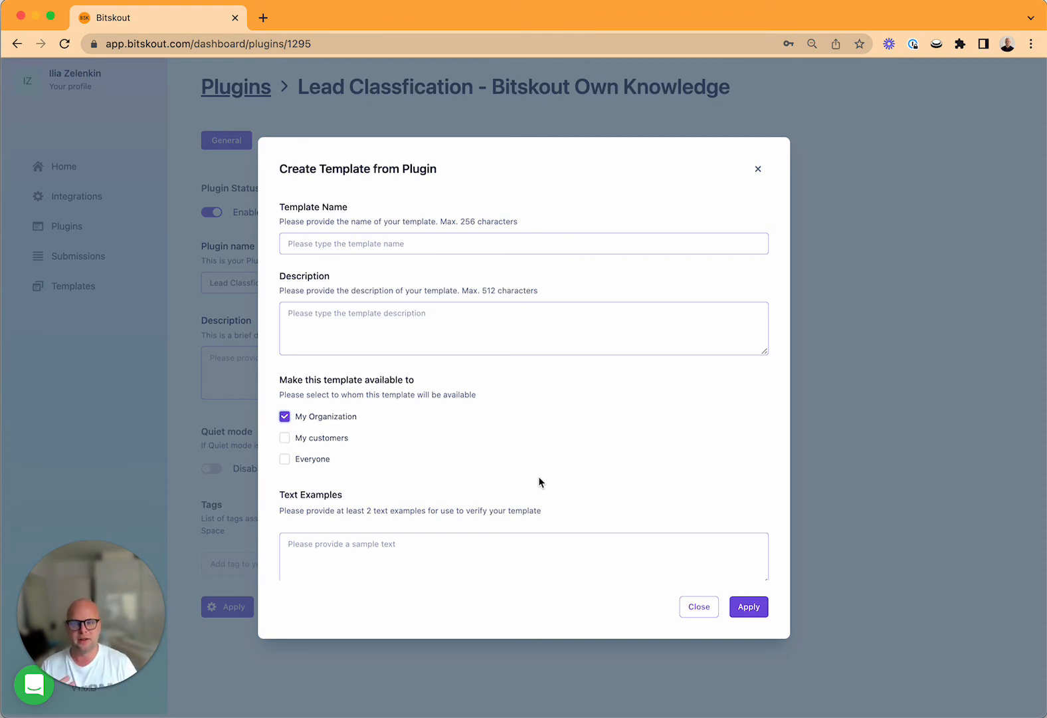
pyautogui.click(699, 607)
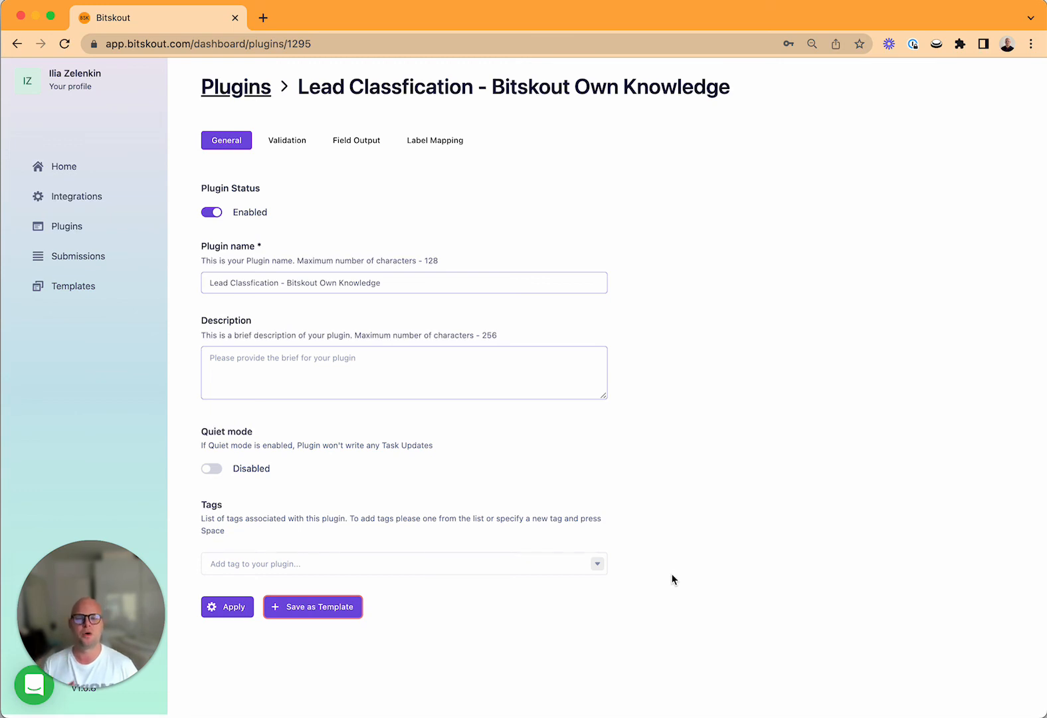
pyautogui.click(340, 616)
pyautogui.click(285, 438)
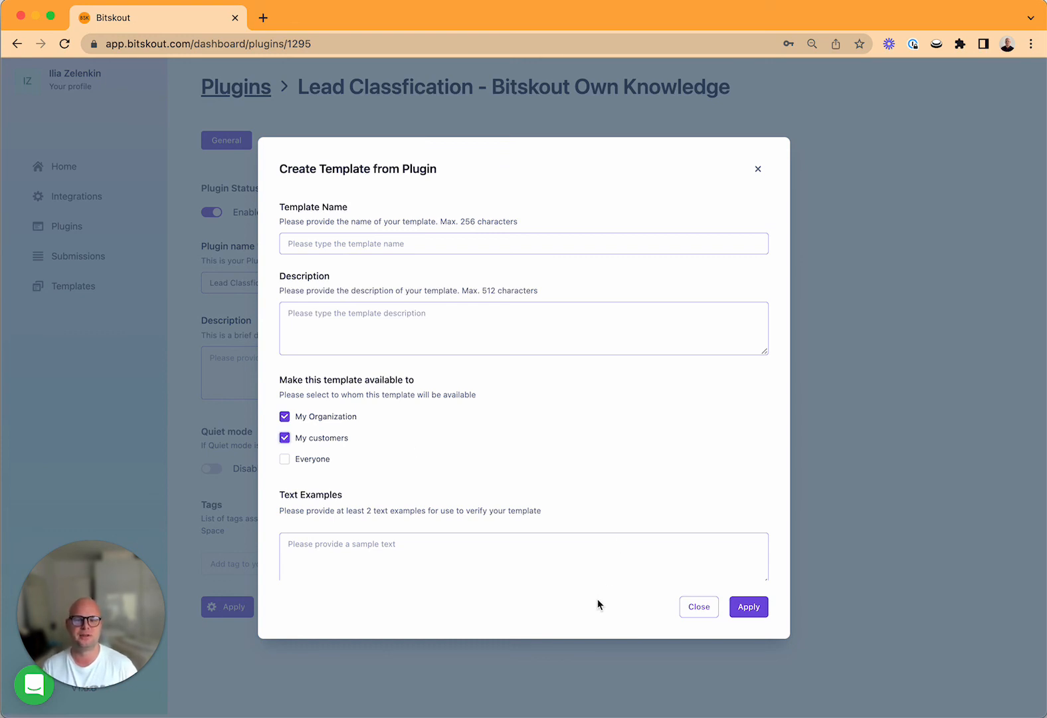
pyautogui.click(755, 612)
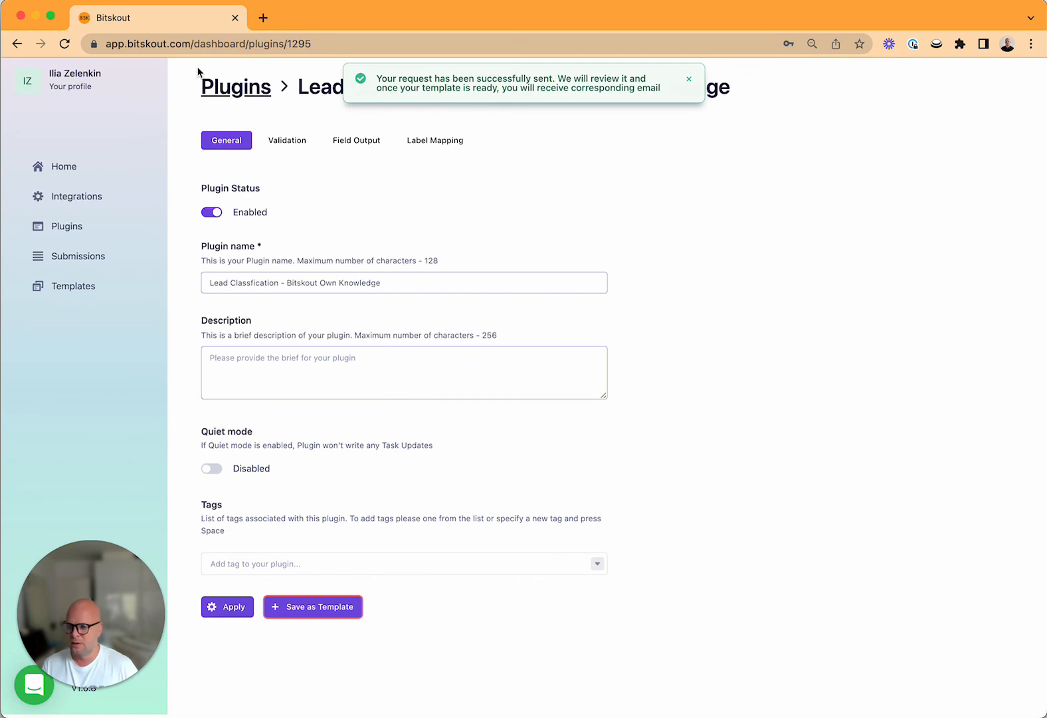